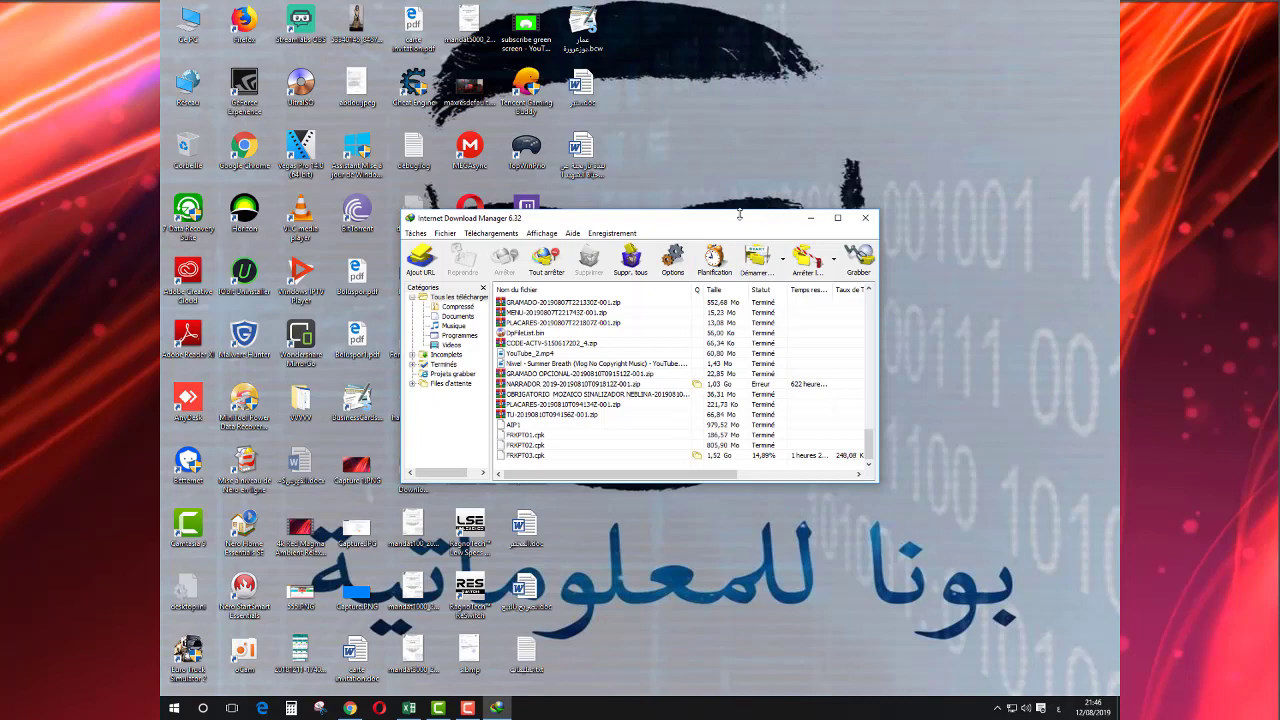
Close the Internet Download Manager window and refresh the desktop.
left_click_drag(743, 222, 786, 183)
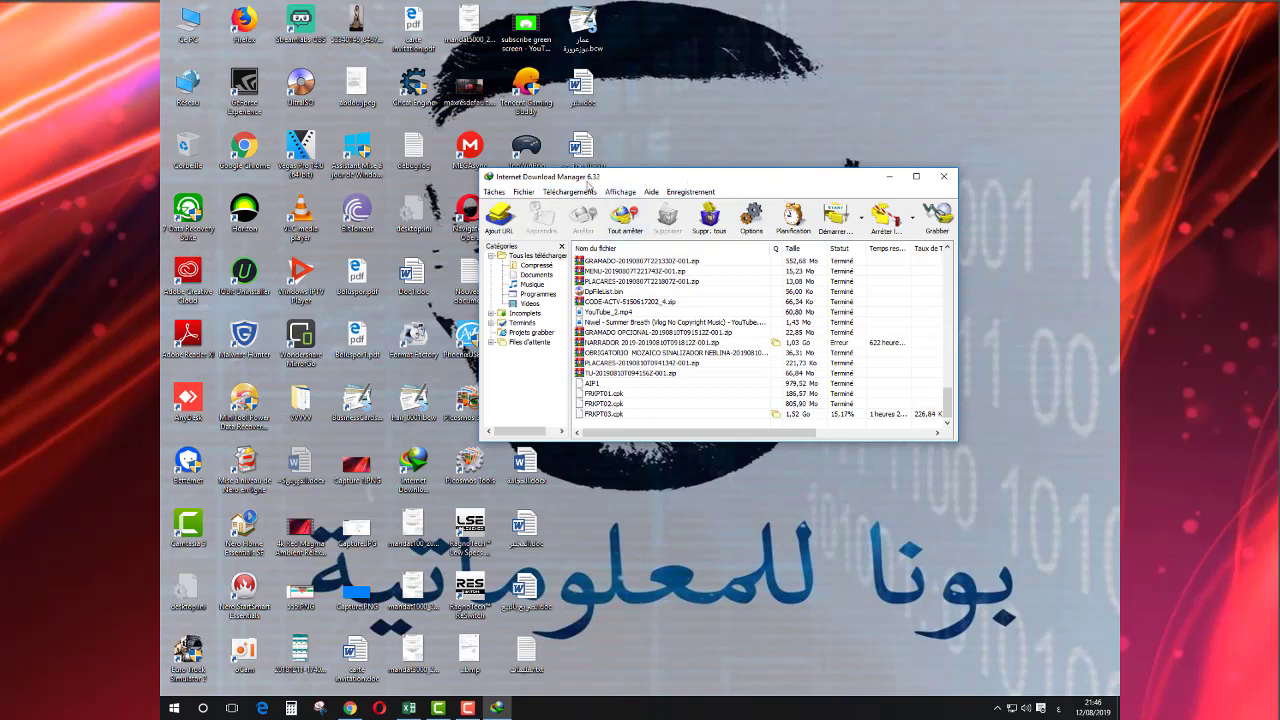
right_click(697, 105)
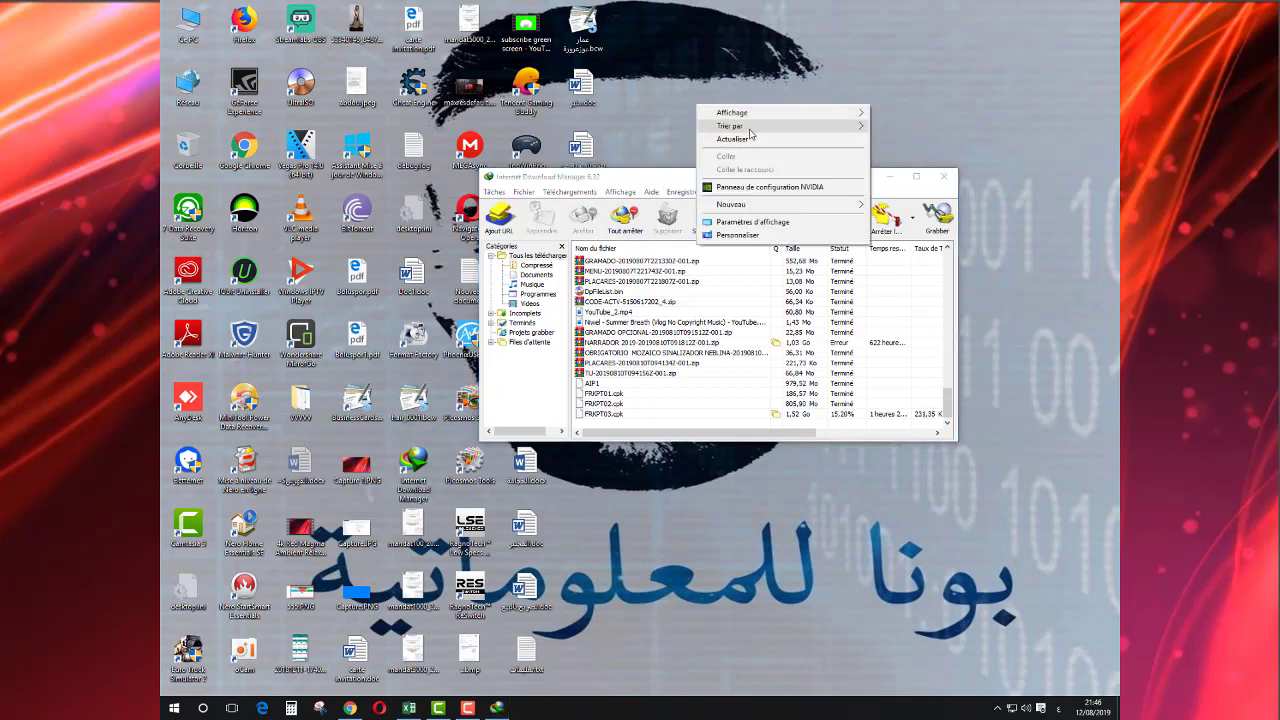
left_click(772, 141)
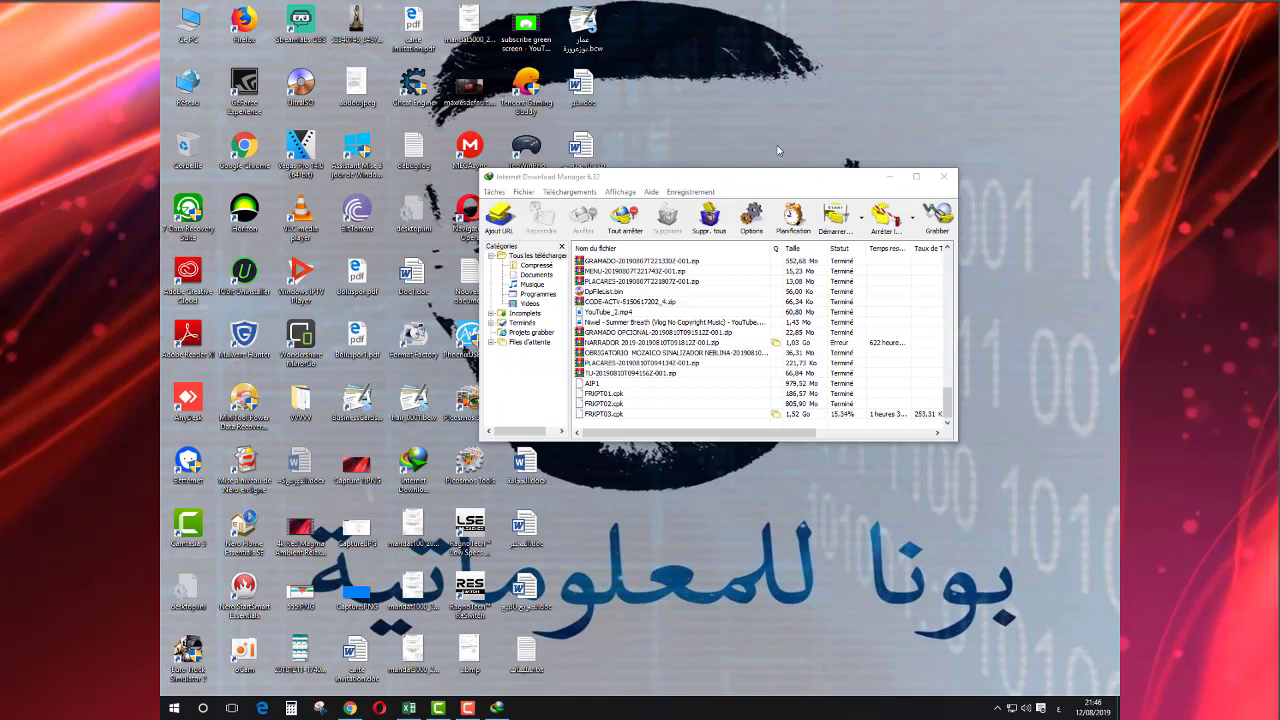
left_click(945, 179)
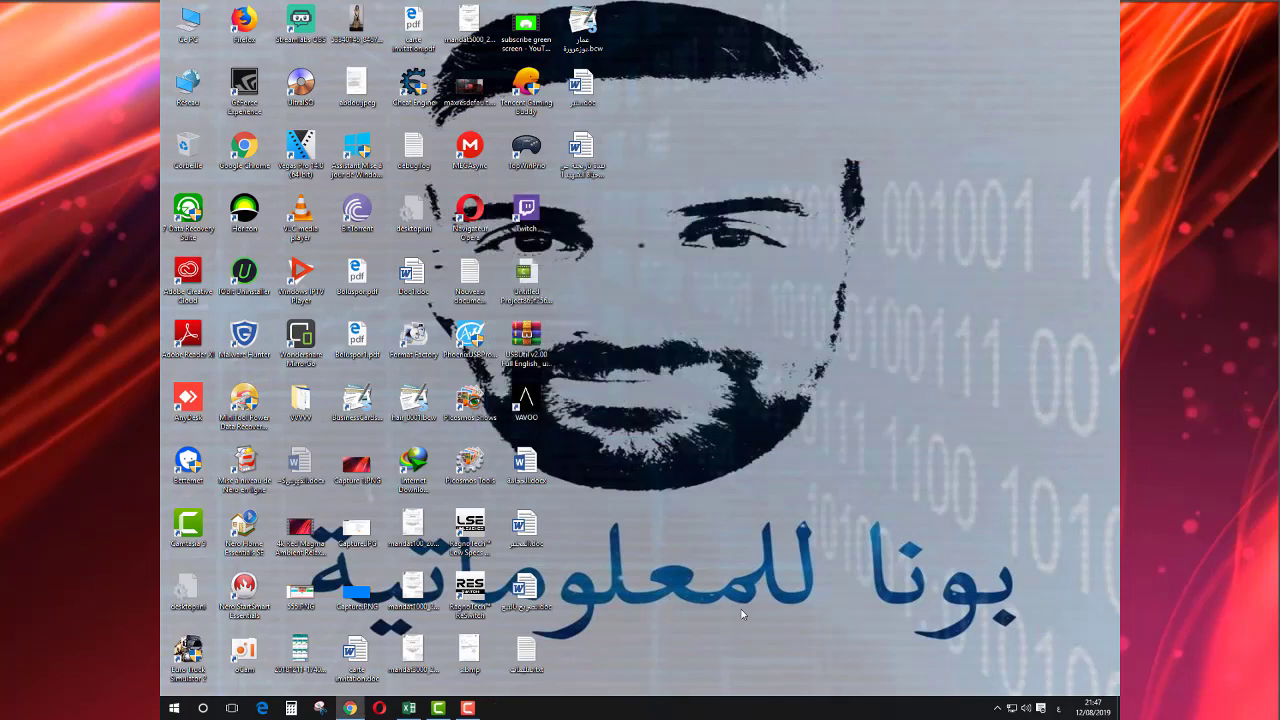
right_click(642, 367)
left_click(697, 400)
Switch to Chrome with the FRANK PATCH Drive folder, then bring up Internet Download Manager's download list and minimise it.
left_click(350, 708)
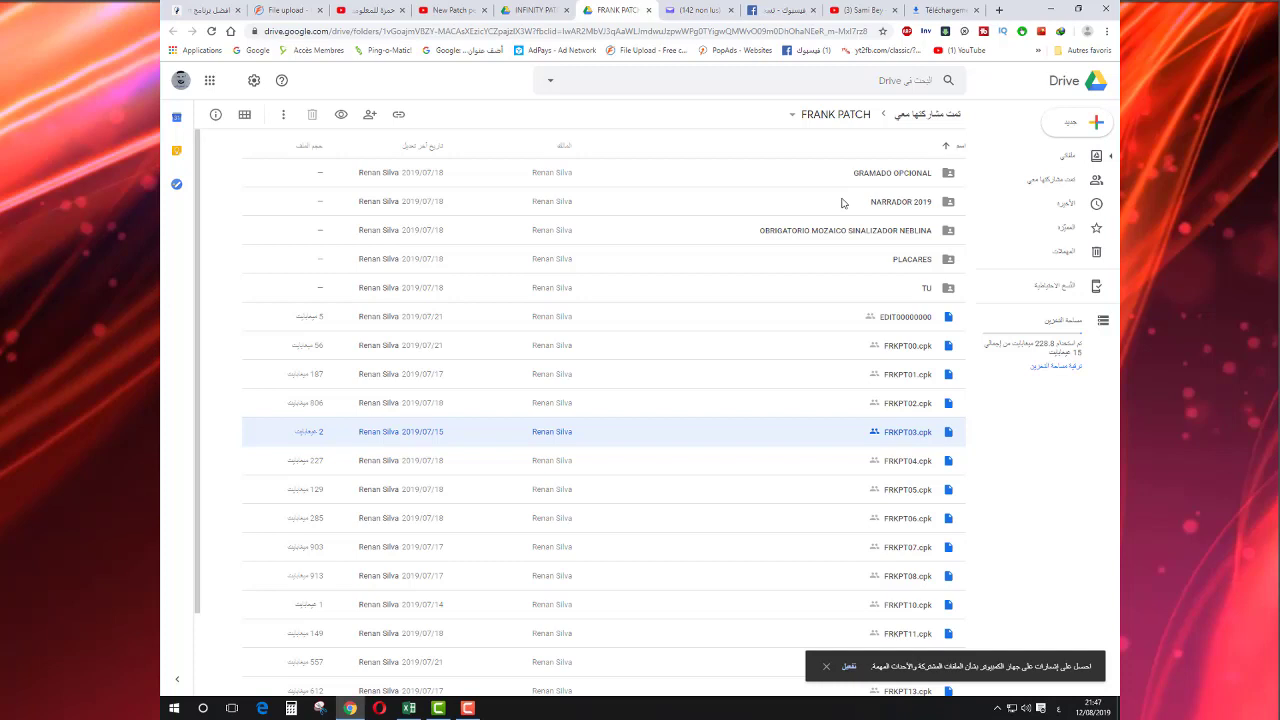
left_click(996, 711)
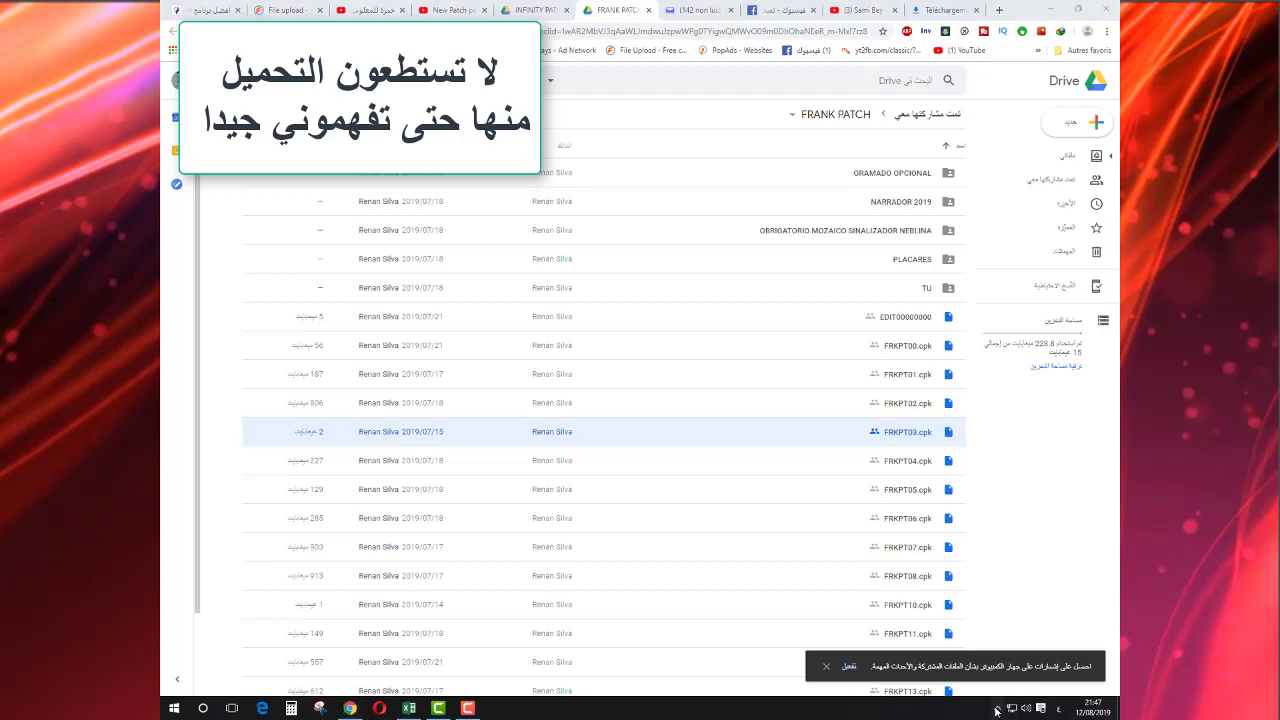
double_click(972, 660)
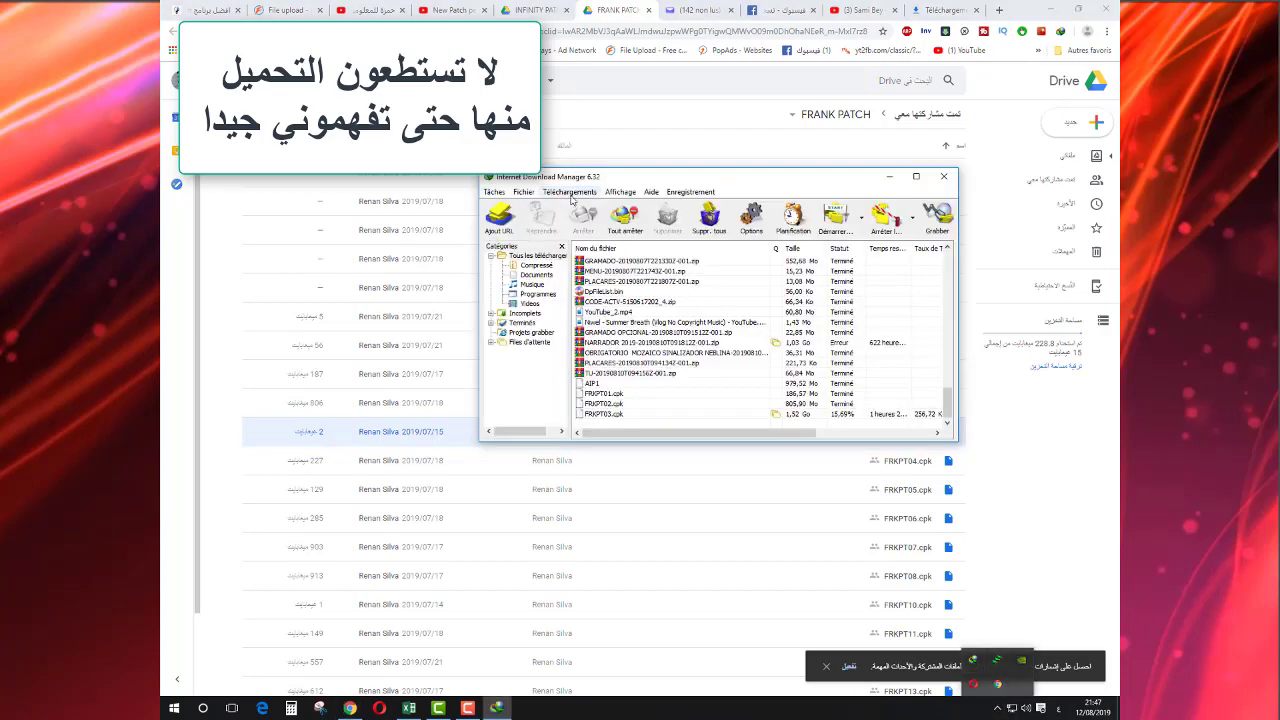
left_click(889, 177)
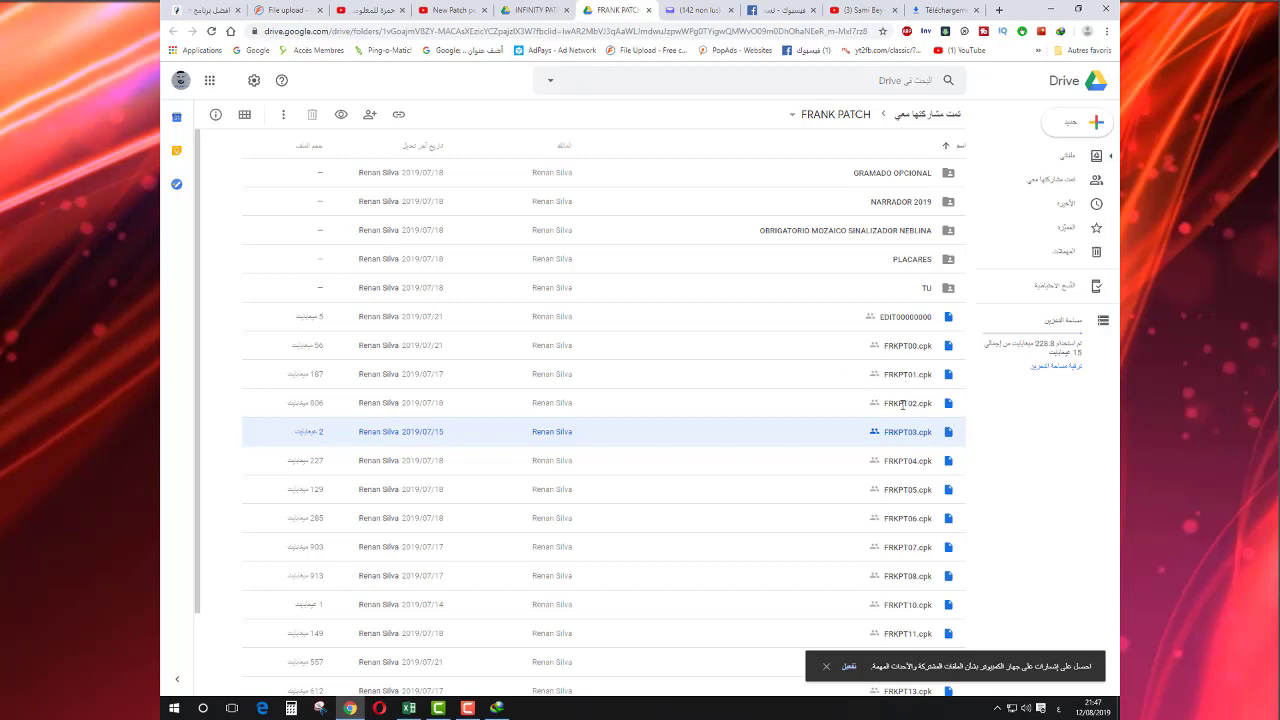
Download FRKPT04.cpk from the FRANK PATCH folder without a virus scan and show it on Chrome's downloads page.
right_click(896, 462)
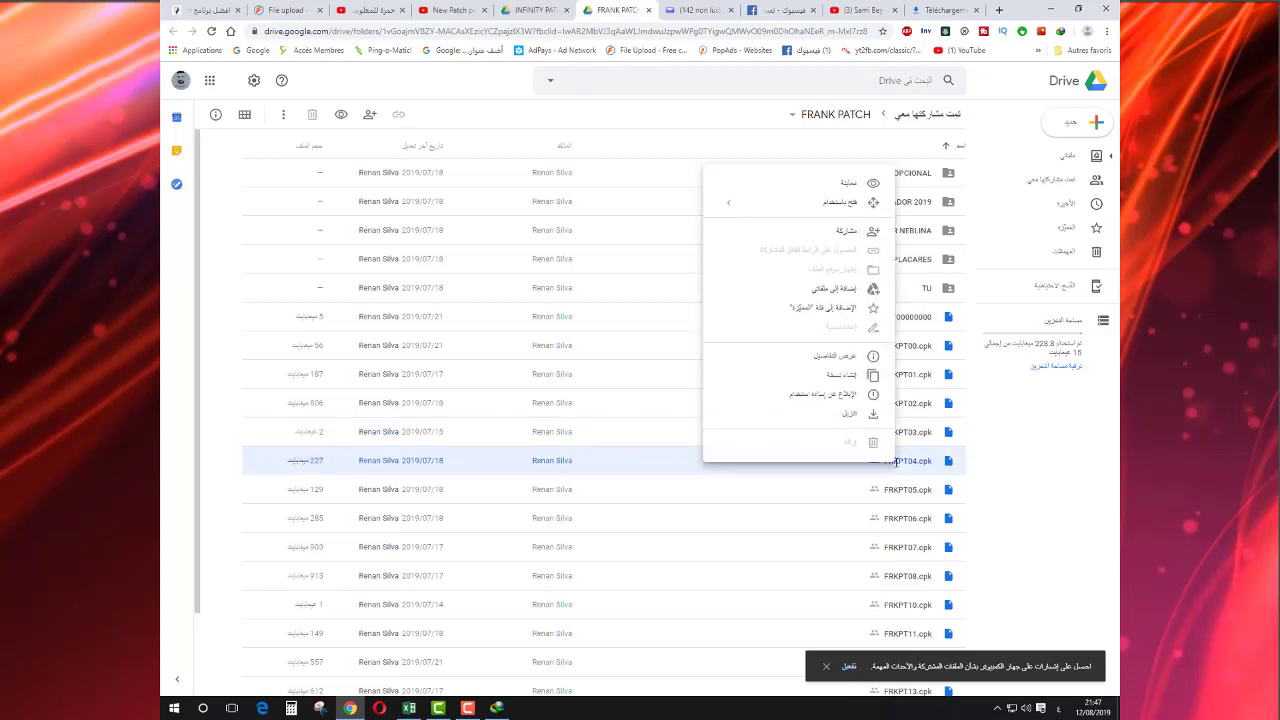
left_click(866, 420)
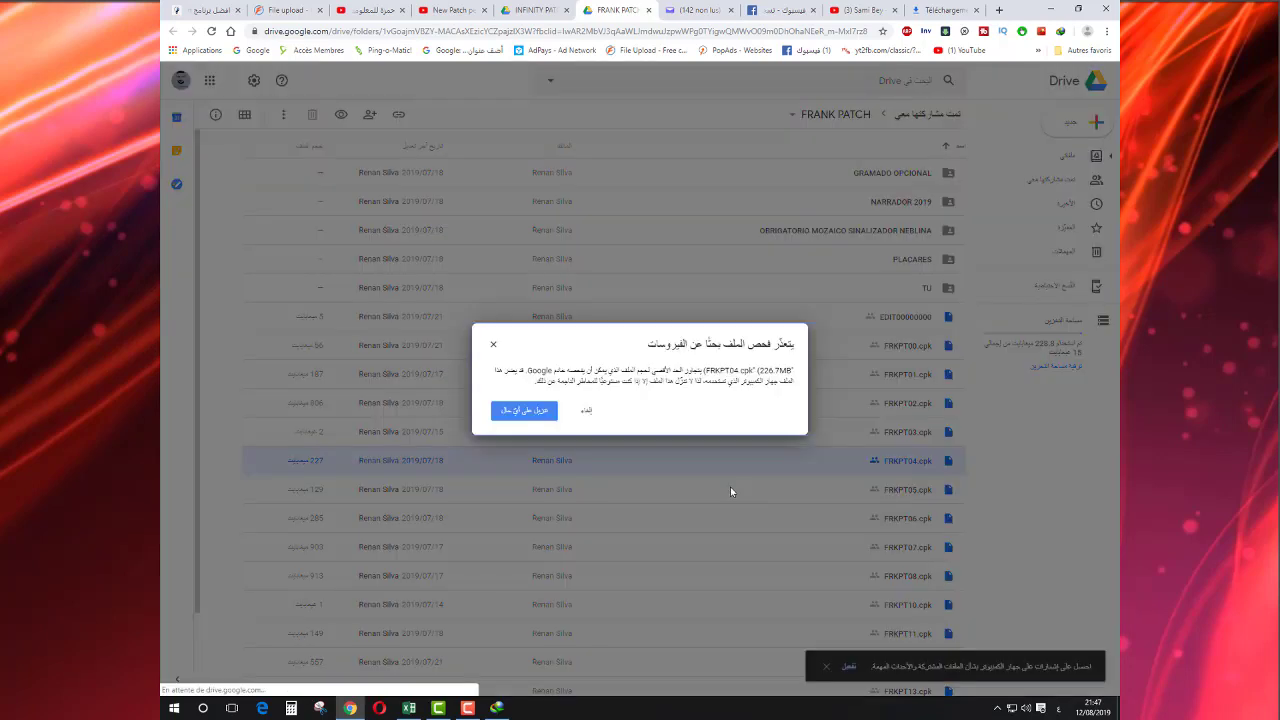
left_click(529, 418)
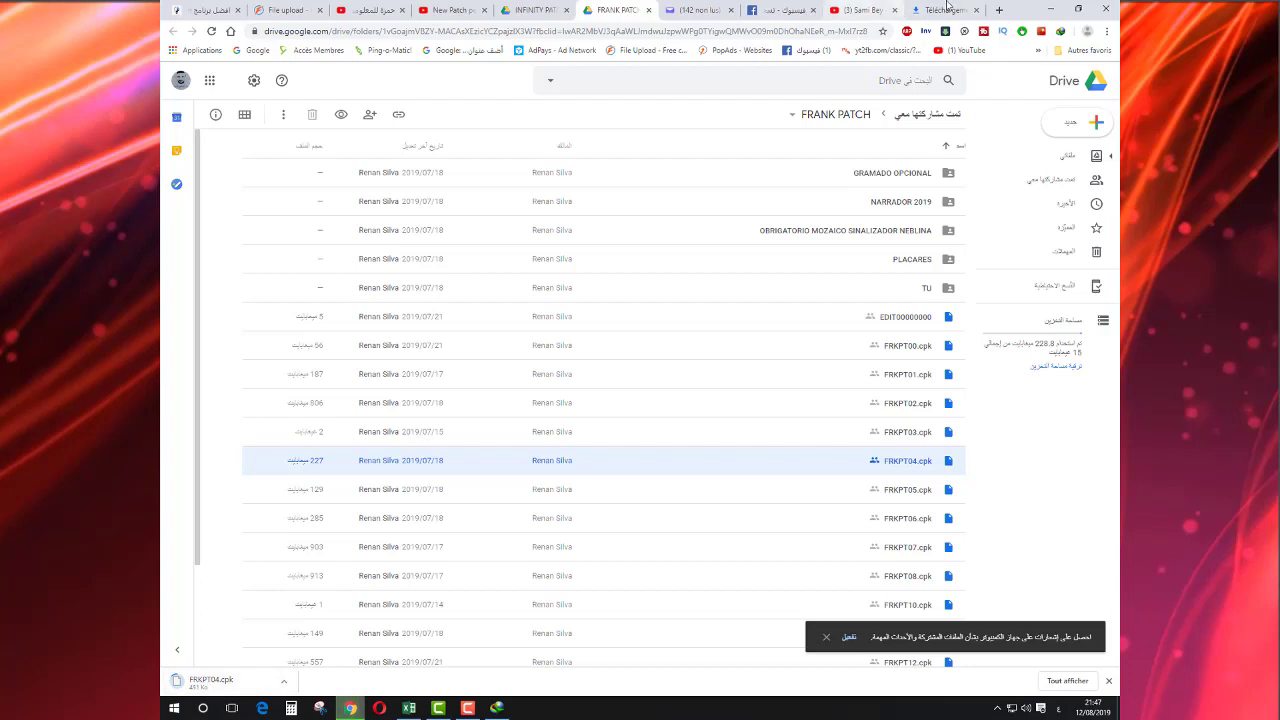
left_click(946, 12)
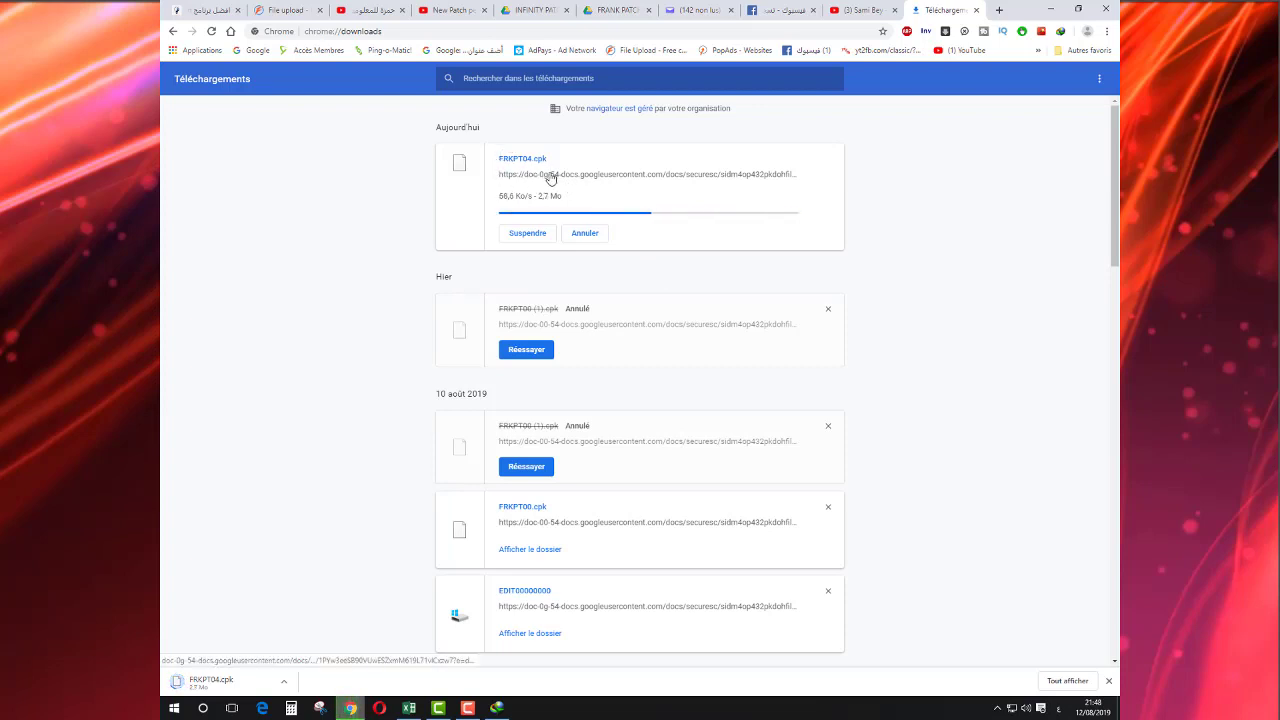
right_click(548, 179)
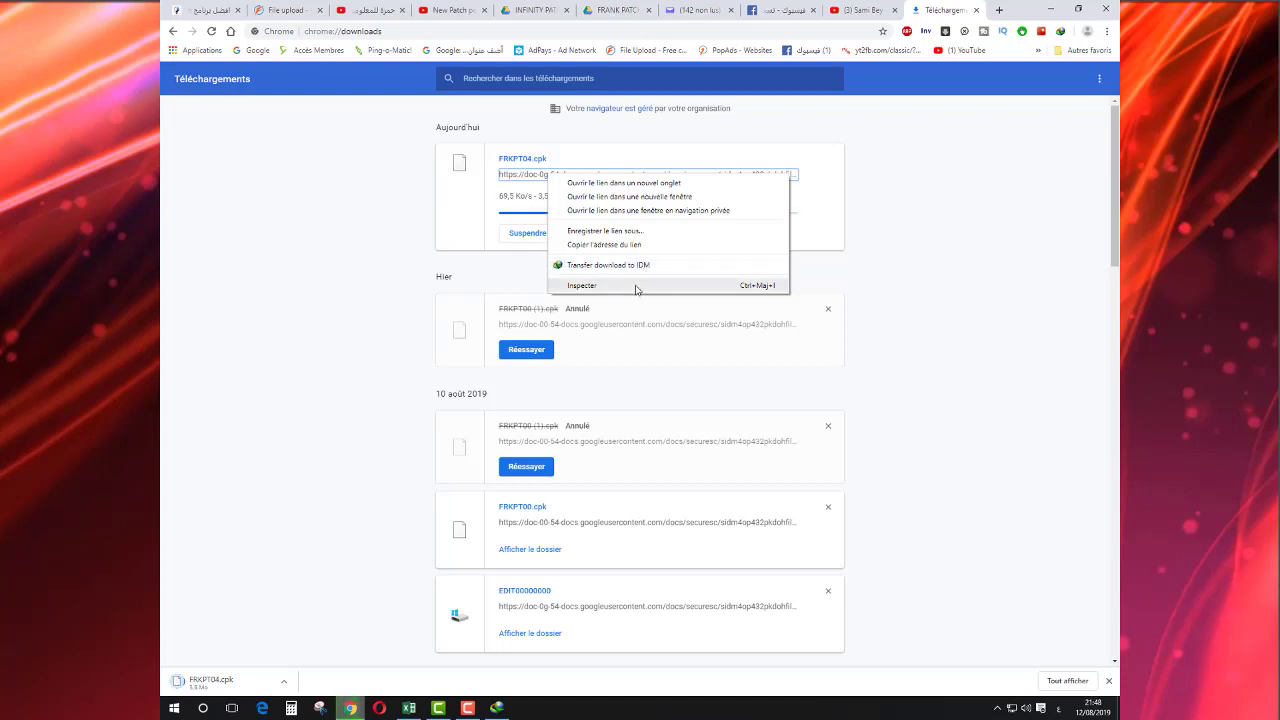
Open Chrome's extensions page and check for the IDM Integration Module.
left_click(1107, 31)
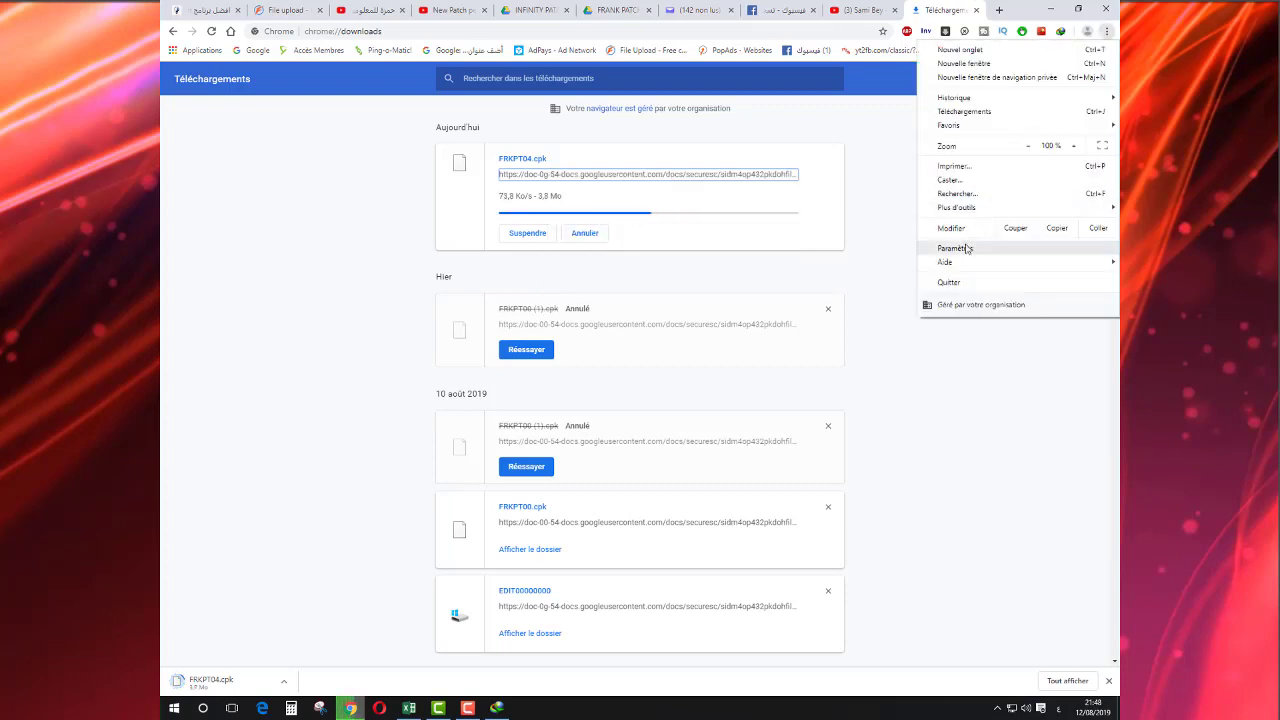
mouse_move(982, 214)
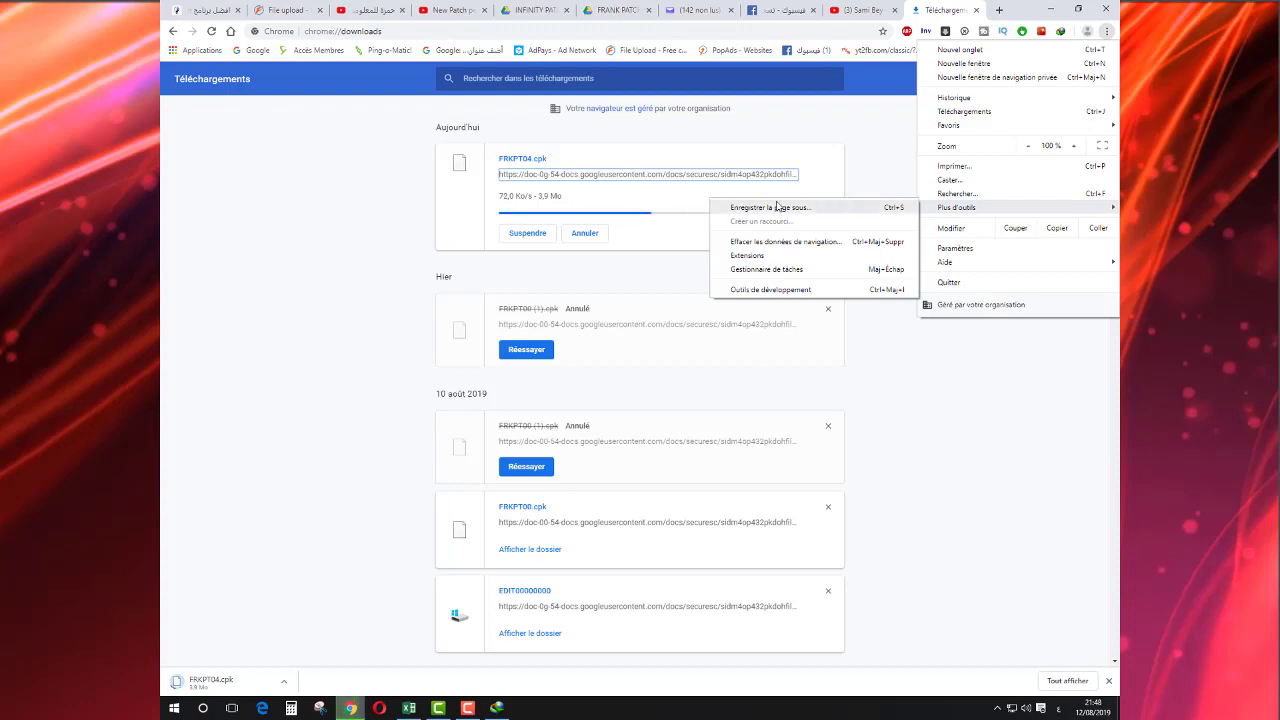
left_click(756, 256)
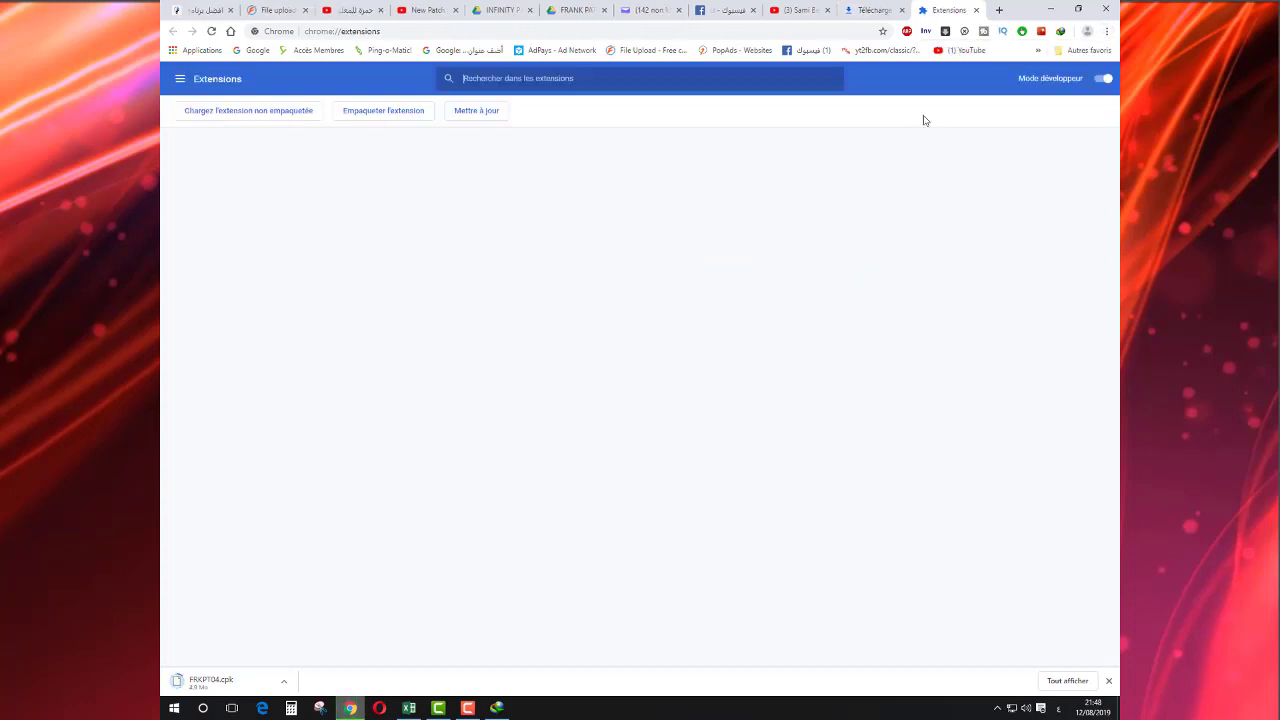
scroll(795, 410, "down", 1)
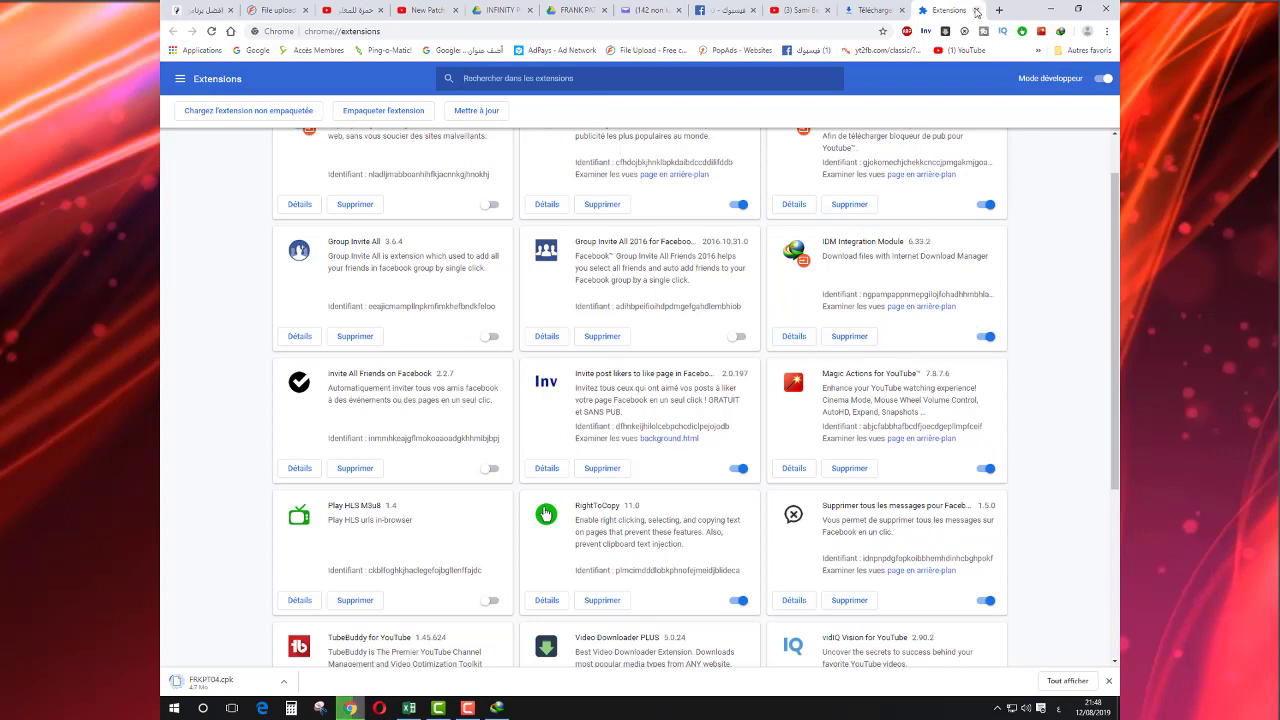
Return to the downloads page and transfer the running FRKPT04.cpk download to IDM.
left_click(870, 10)
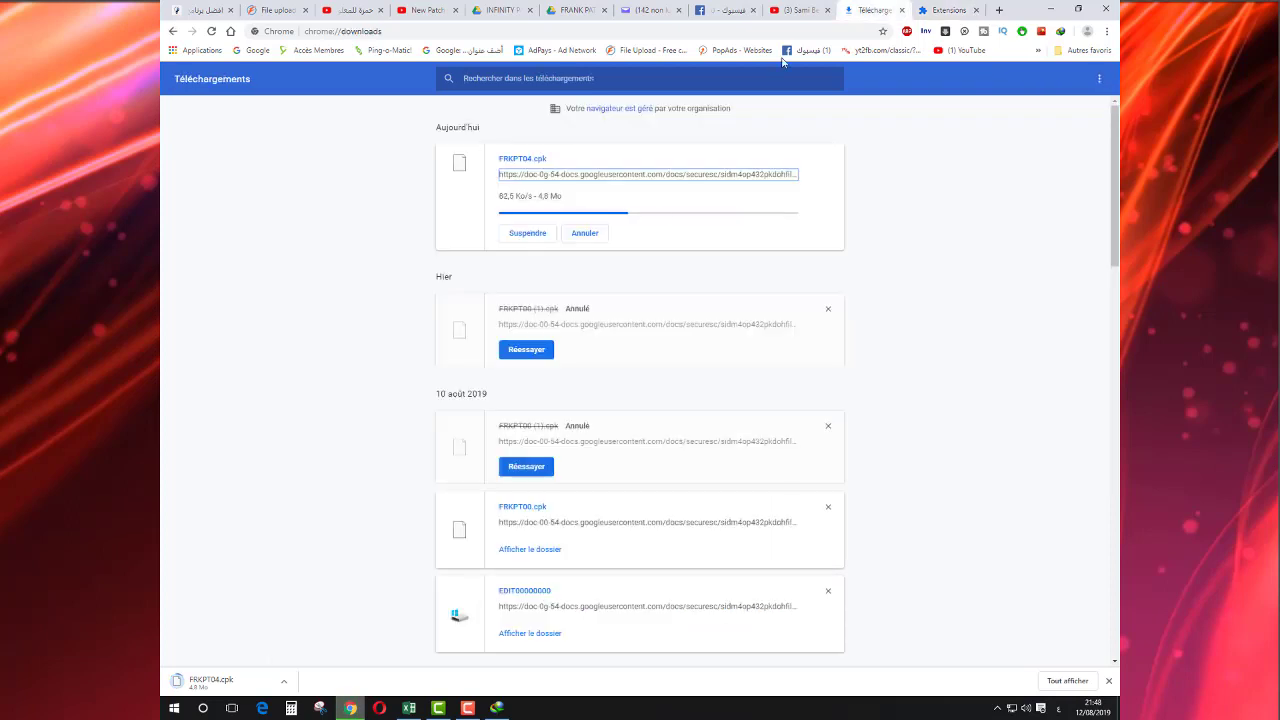
right_click(538, 176)
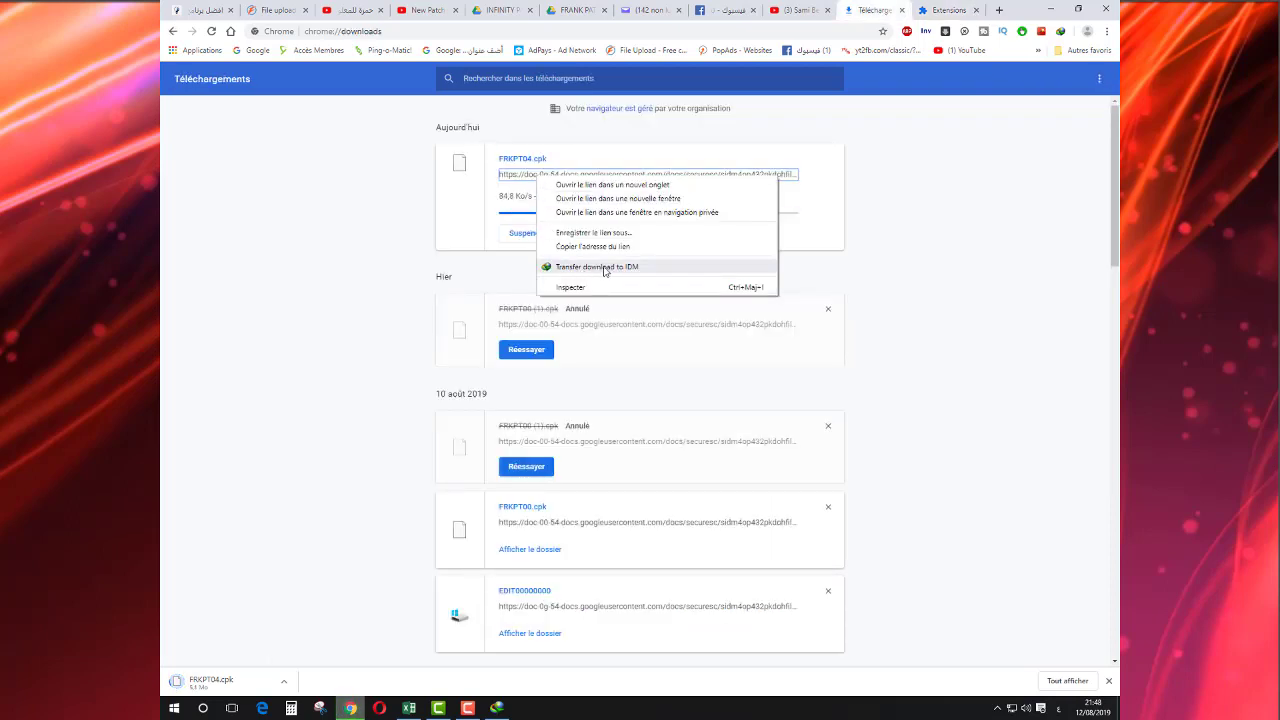
left_click(620, 268)
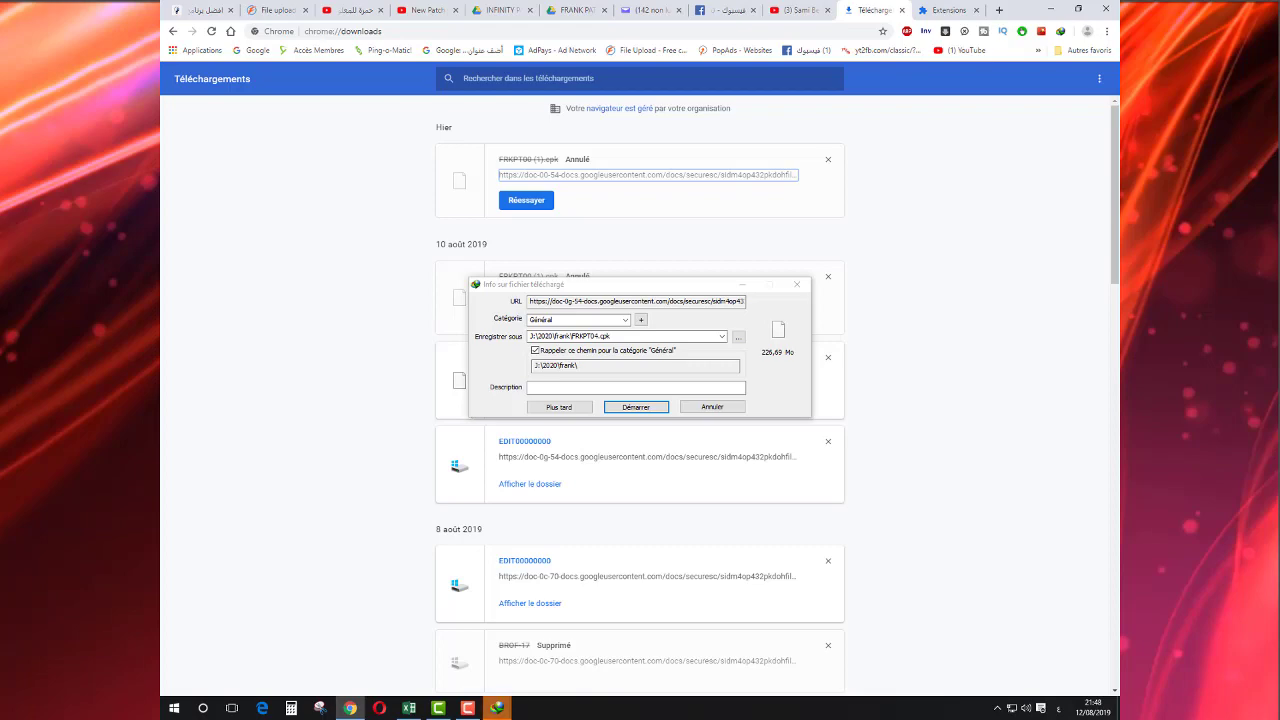
Minimise Chrome, refresh the desktop and start the FRKPT04.cpk download in IDM, saving to J:\2020\frank\.
left_click(1049, 9)
right_click(758, 140)
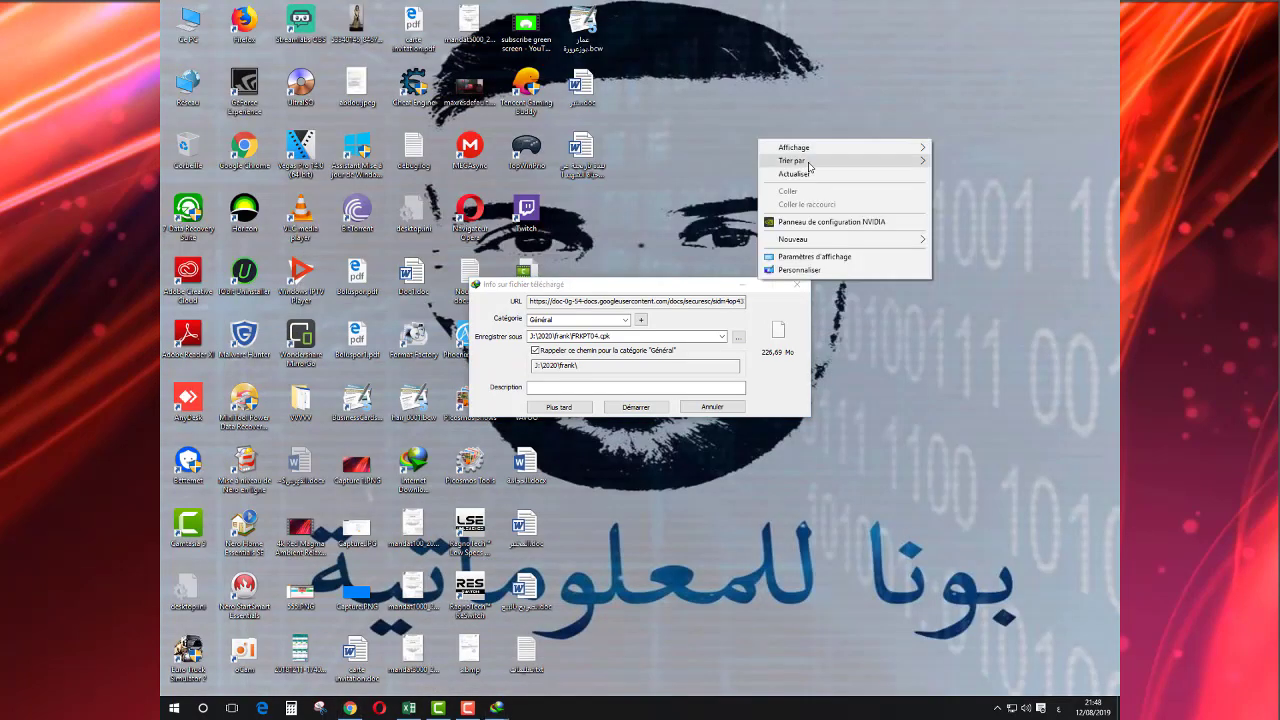
left_click(816, 172)
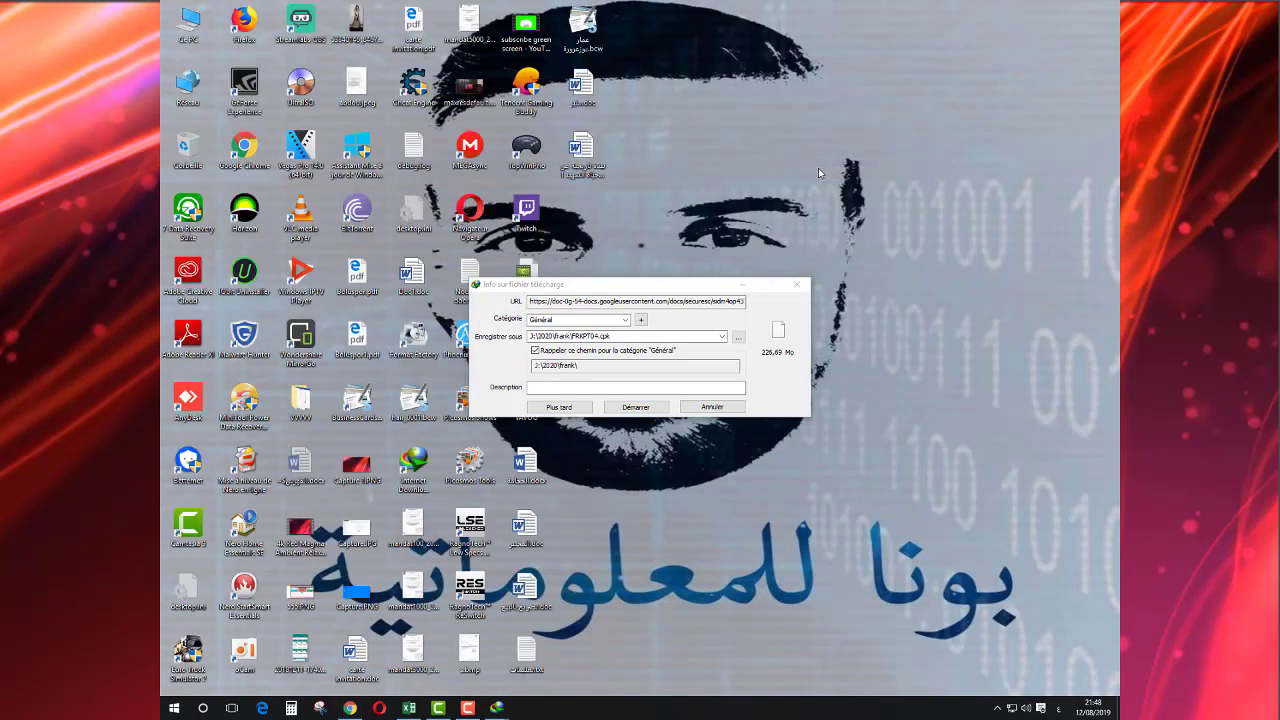
left_click(648, 408)
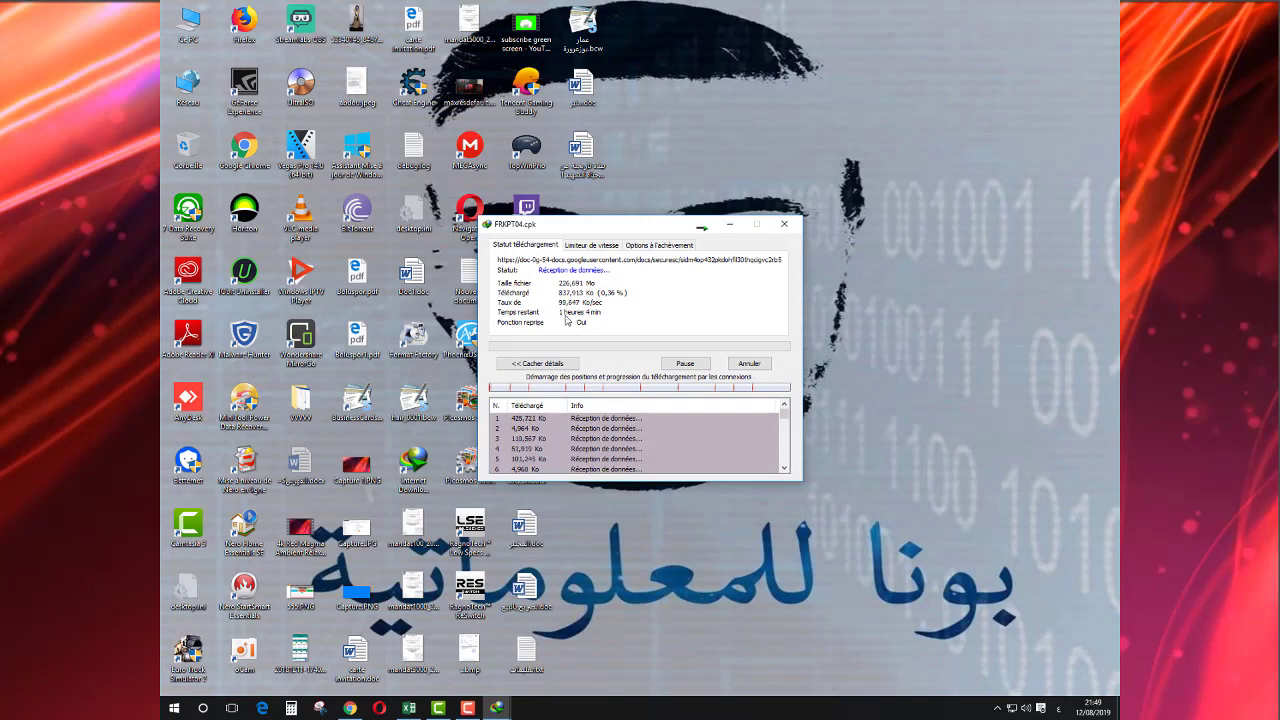
Pause the FRKPT04.cpk download and close its status window.
left_click(692, 366)
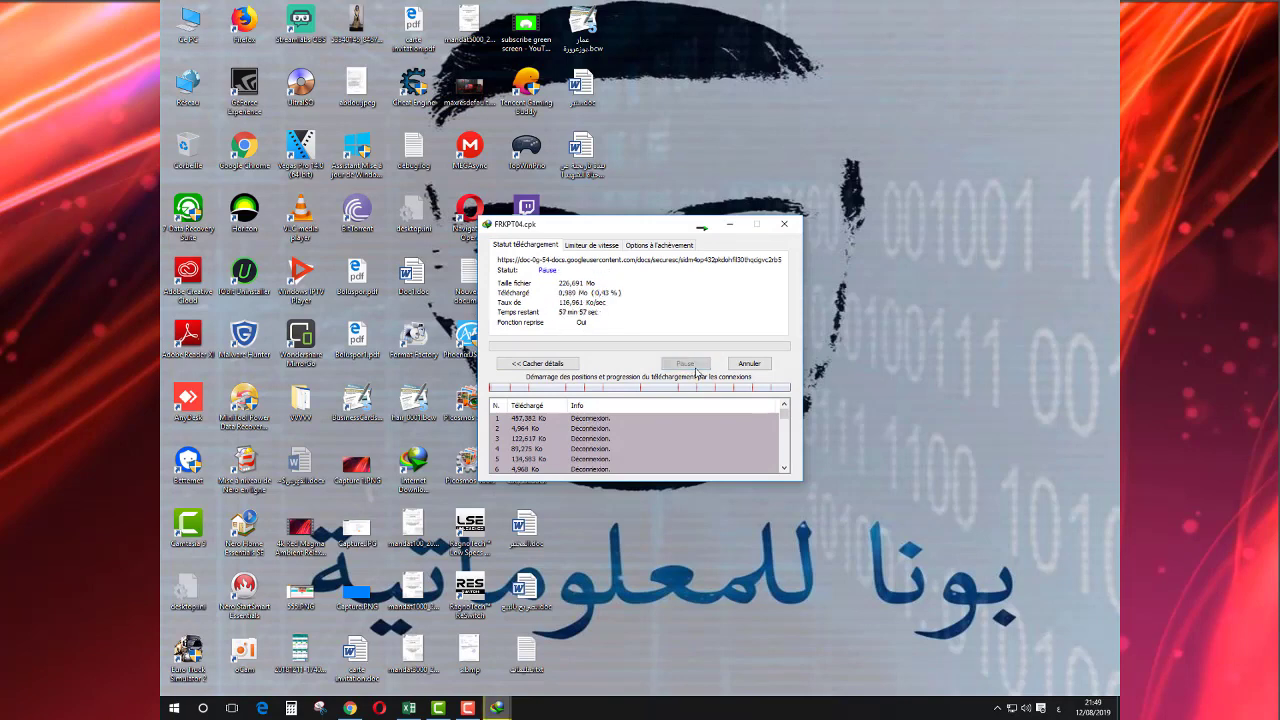
left_click(782, 226)
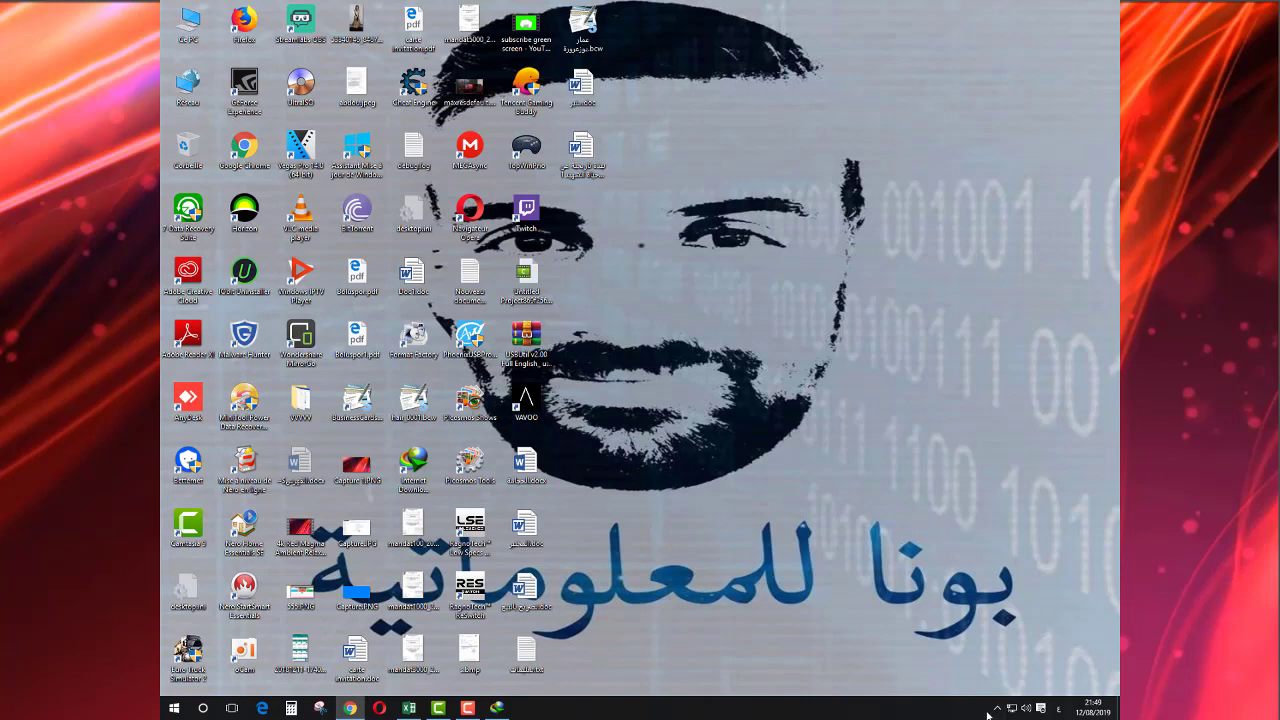
Reopen the Internet Download Manager list and resume the FRKPT04.cpk download.
left_click(997, 708)
left_click(997, 660)
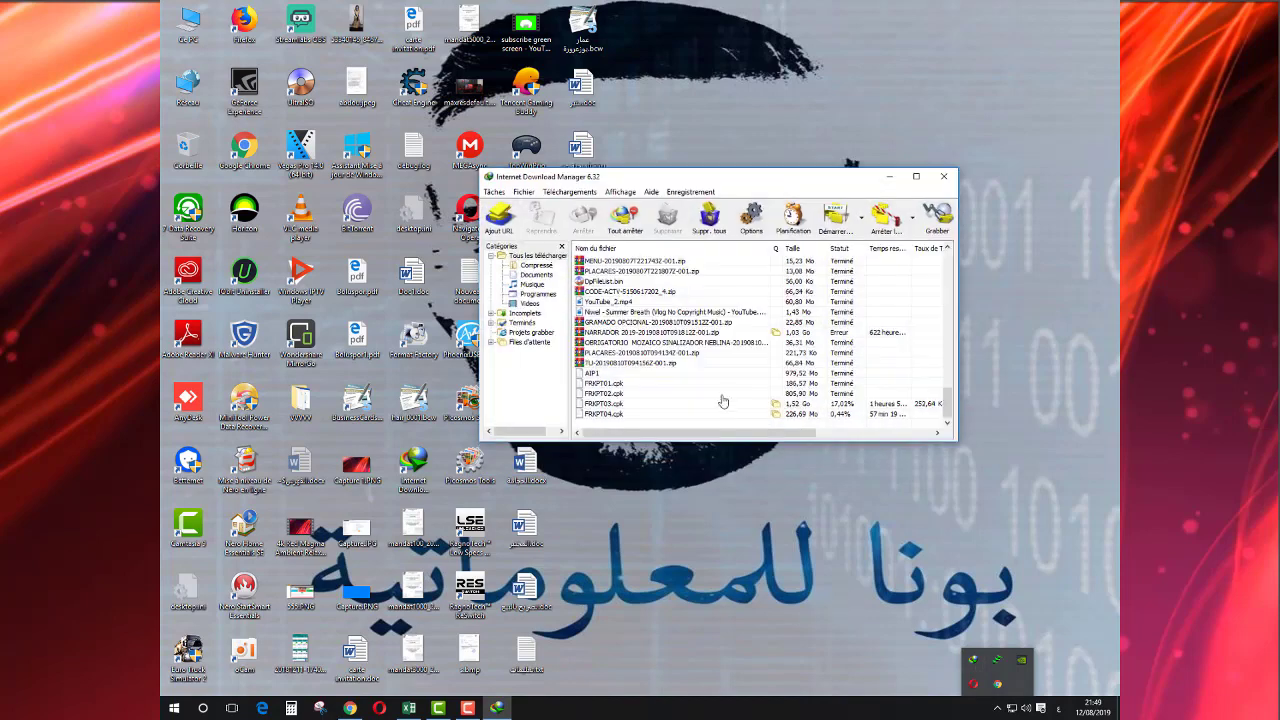
left_click(795, 416)
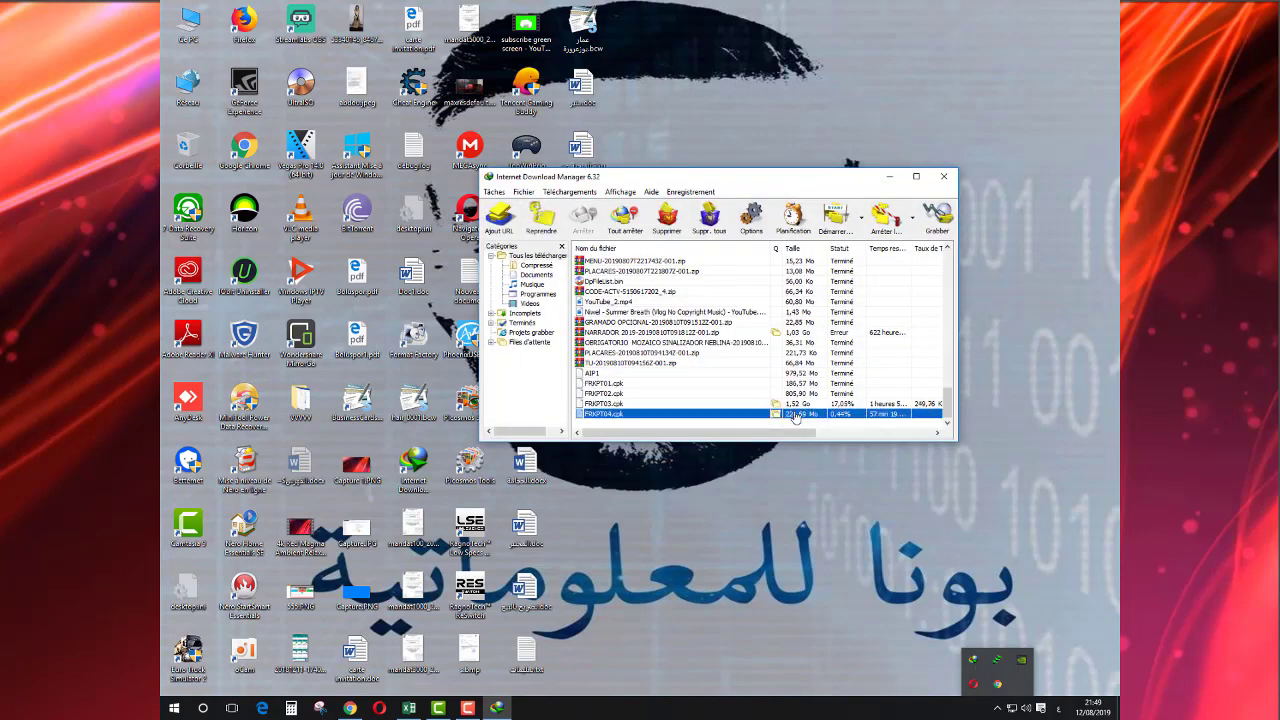
right_click(795, 416)
left_click(843, 498)
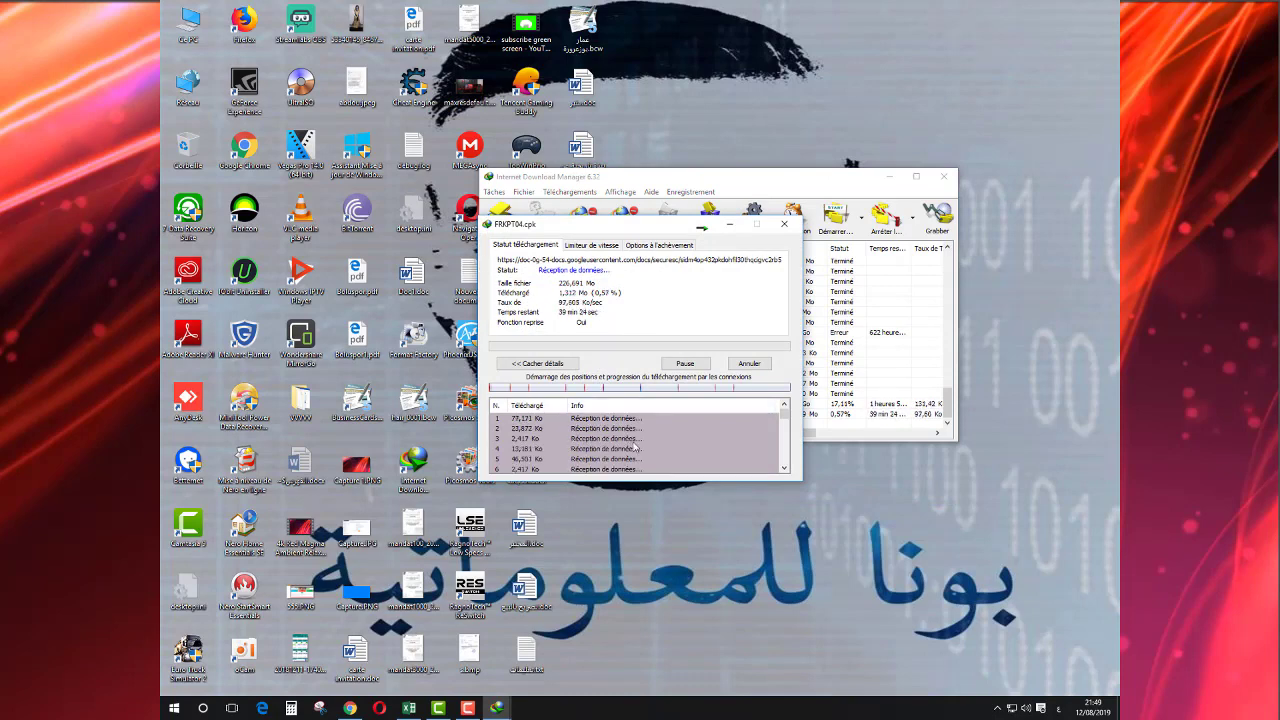
Pause FRKPT04.cpk again, close the Internet Download Manager window and refresh the desktop.
left_click(685, 364)
left_click(704, 226)
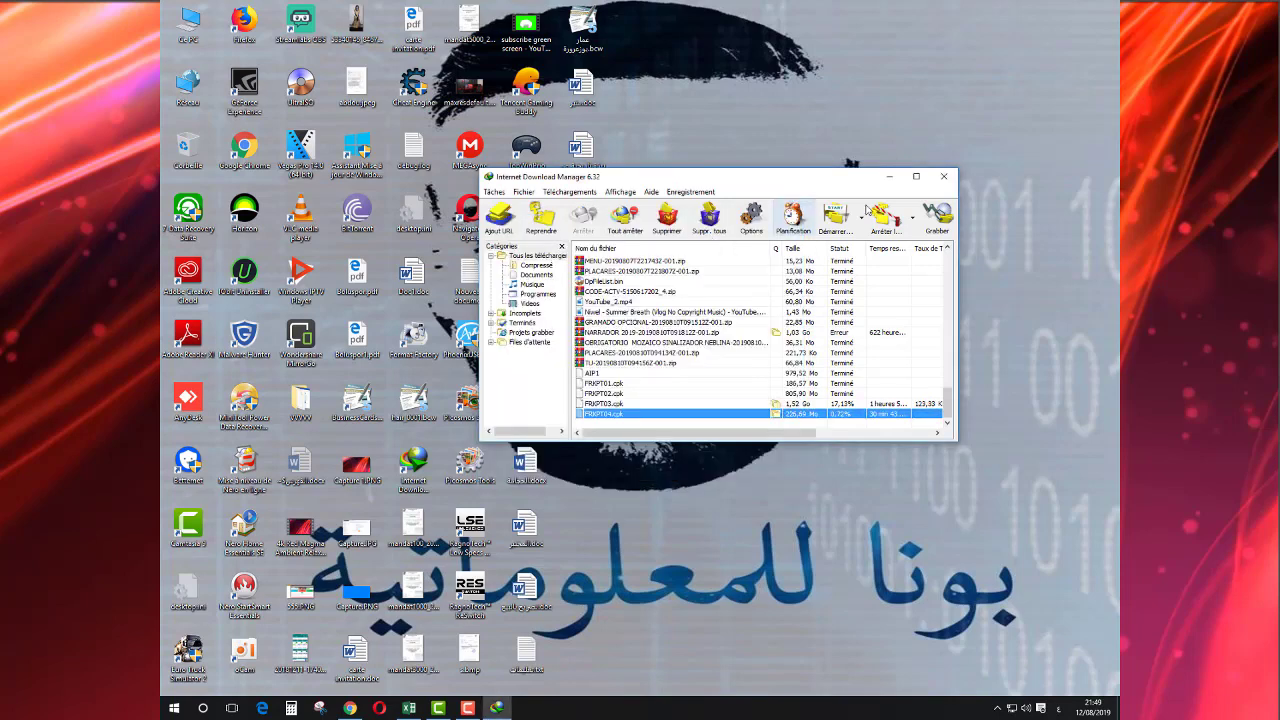
left_click(943, 176)
right_click(736, 129)
left_click(809, 164)
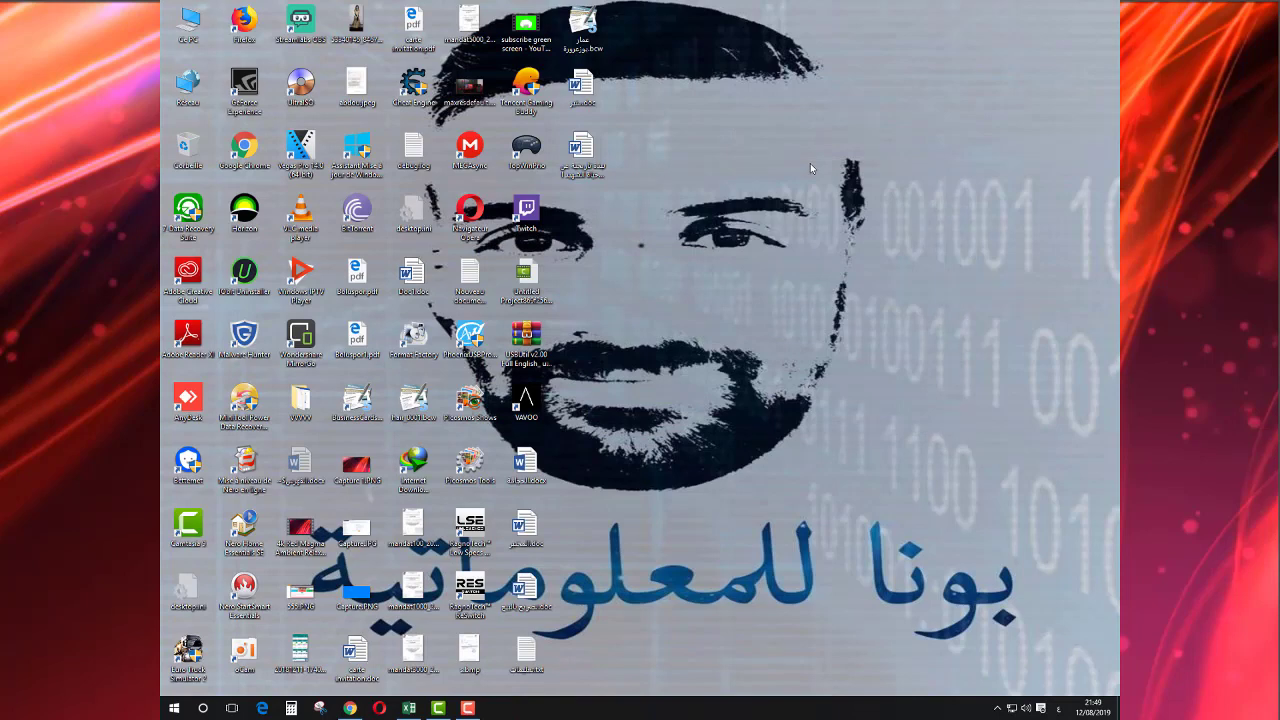
left_click(350, 708)
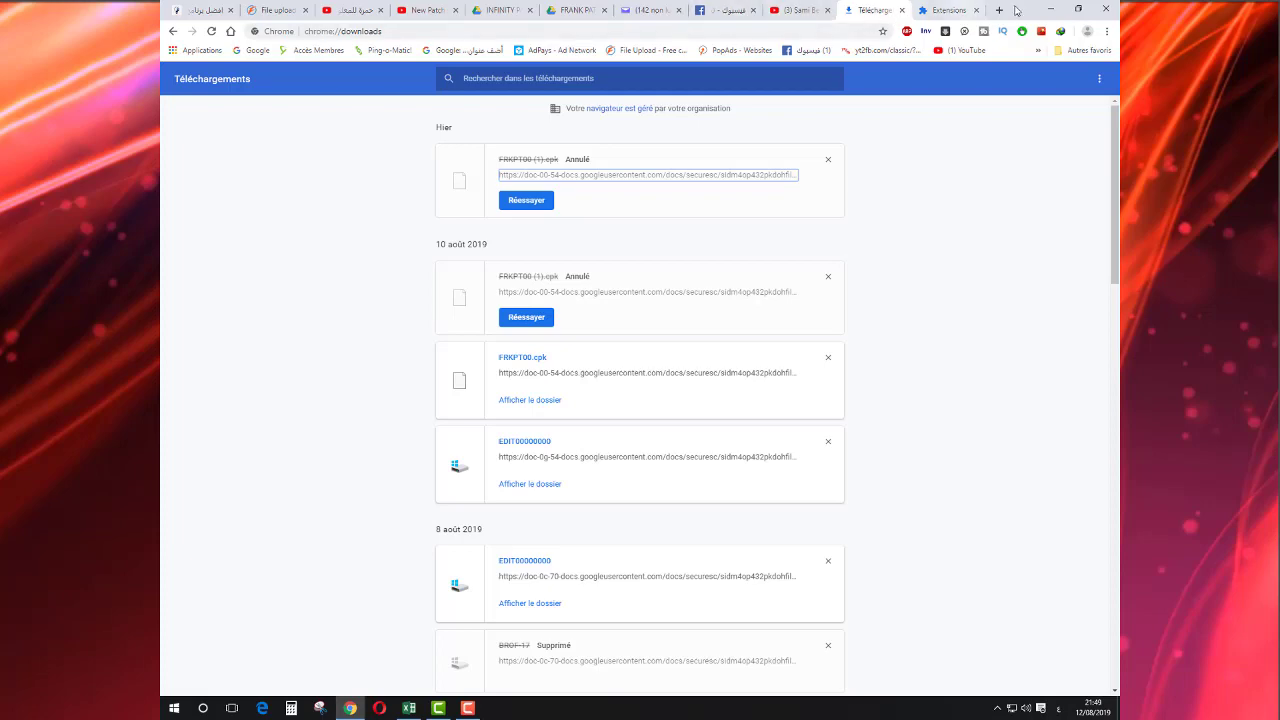
left_click(1050, 9)
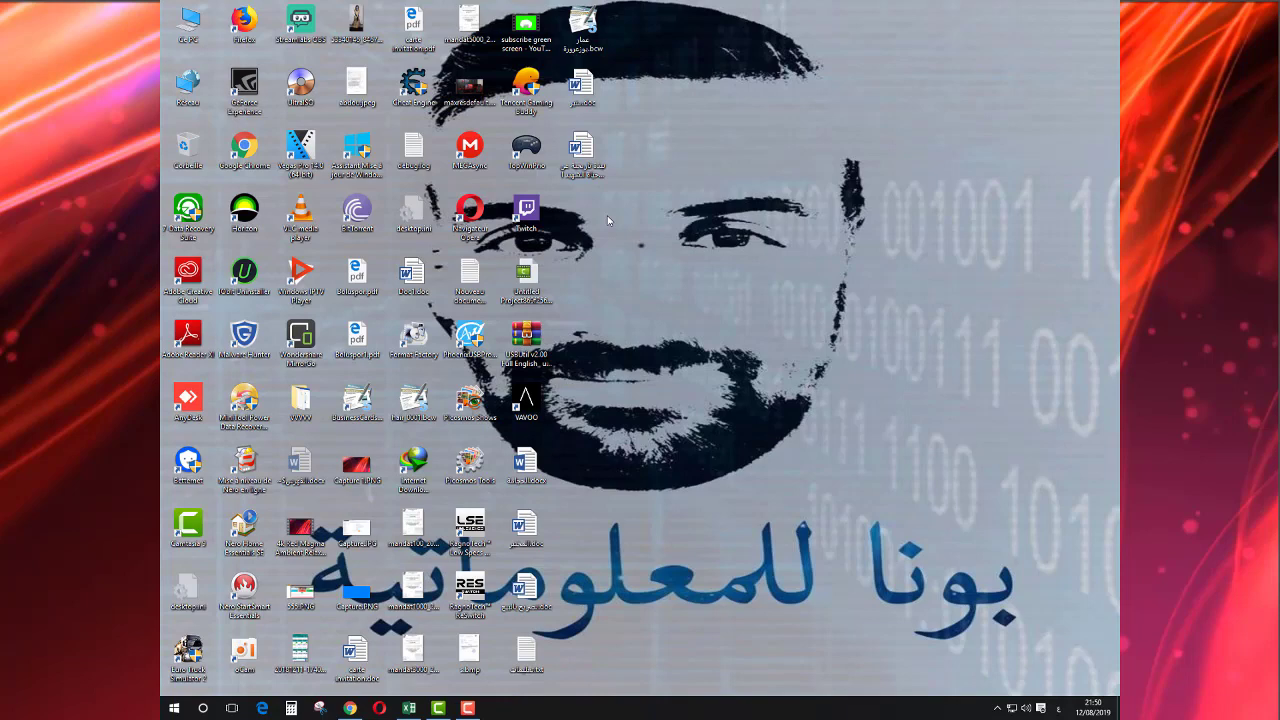
right_click(644, 197)
left_click(722, 238)
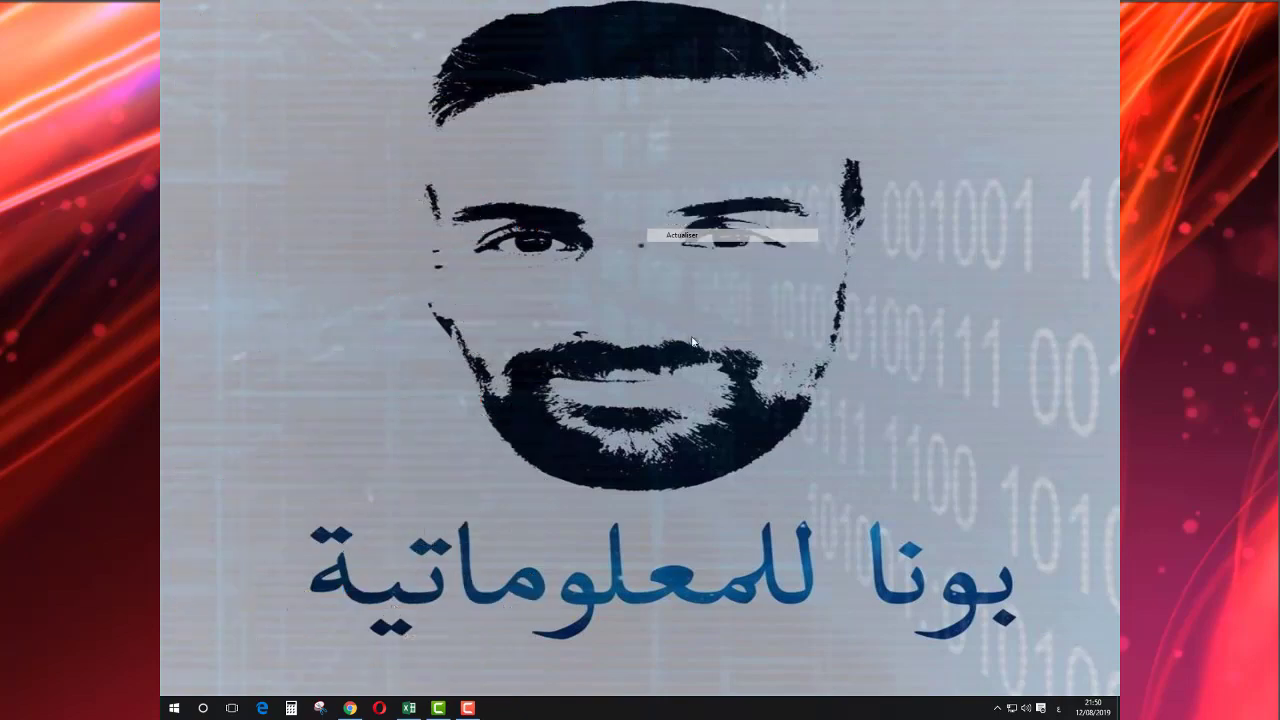
left_click(467, 707)
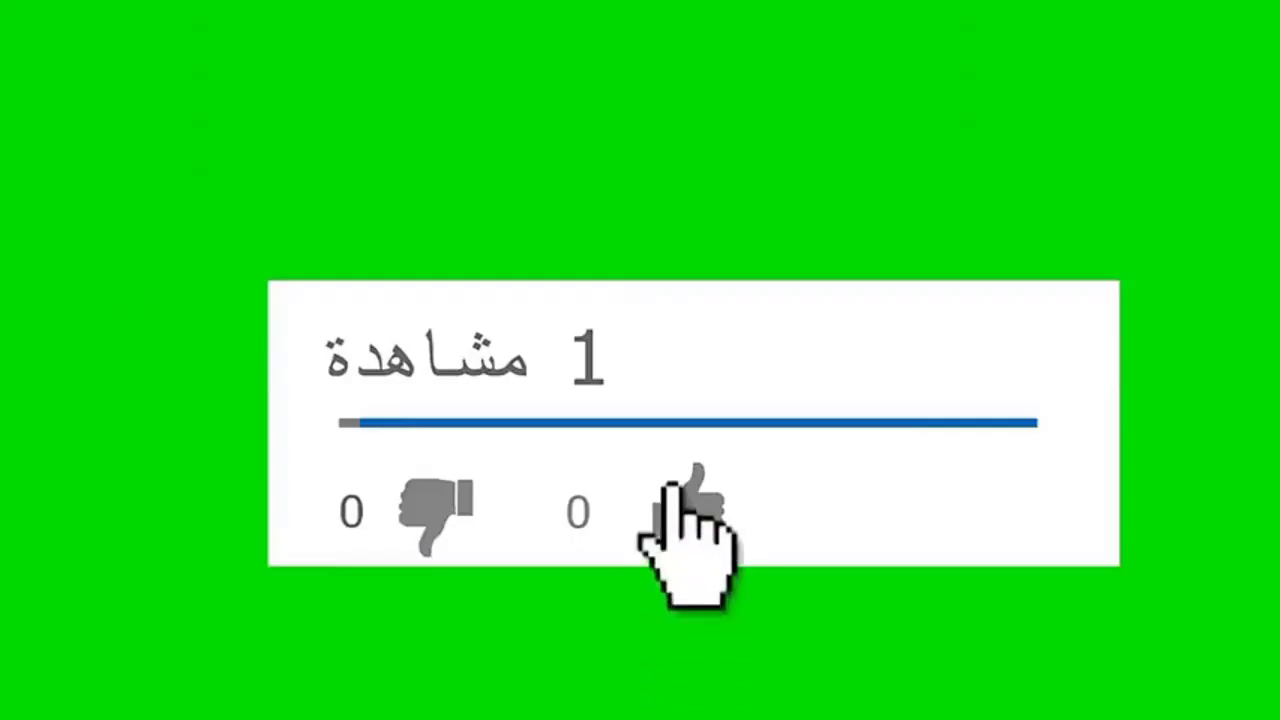